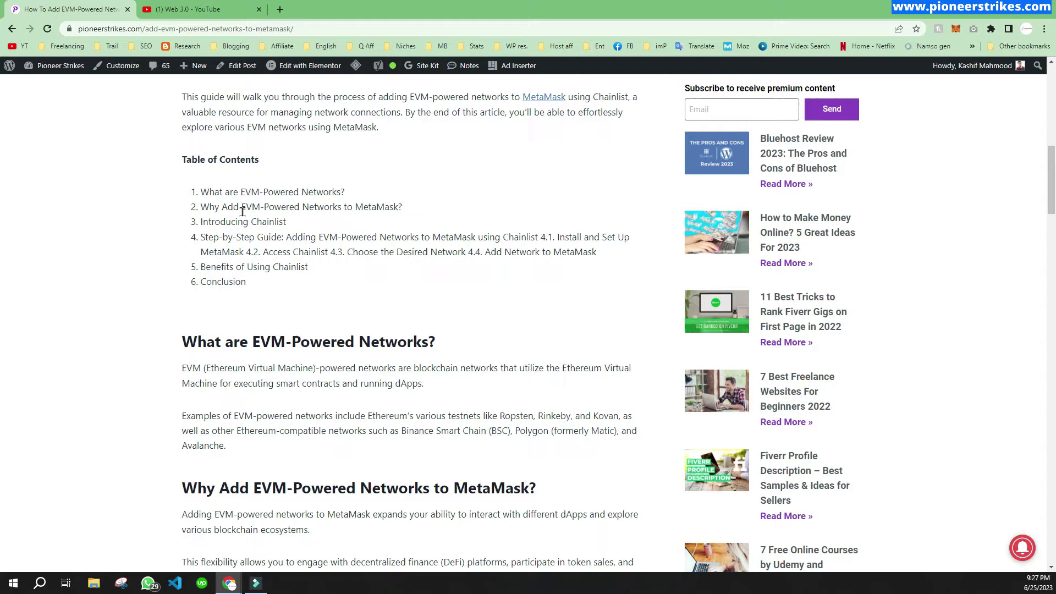
# Scroll to the top of the EVM-Powered Networks article and briefly highlight its web address.
pyautogui.scroll(2, 243, 209)
pyautogui.scroll(6, 243, 212)
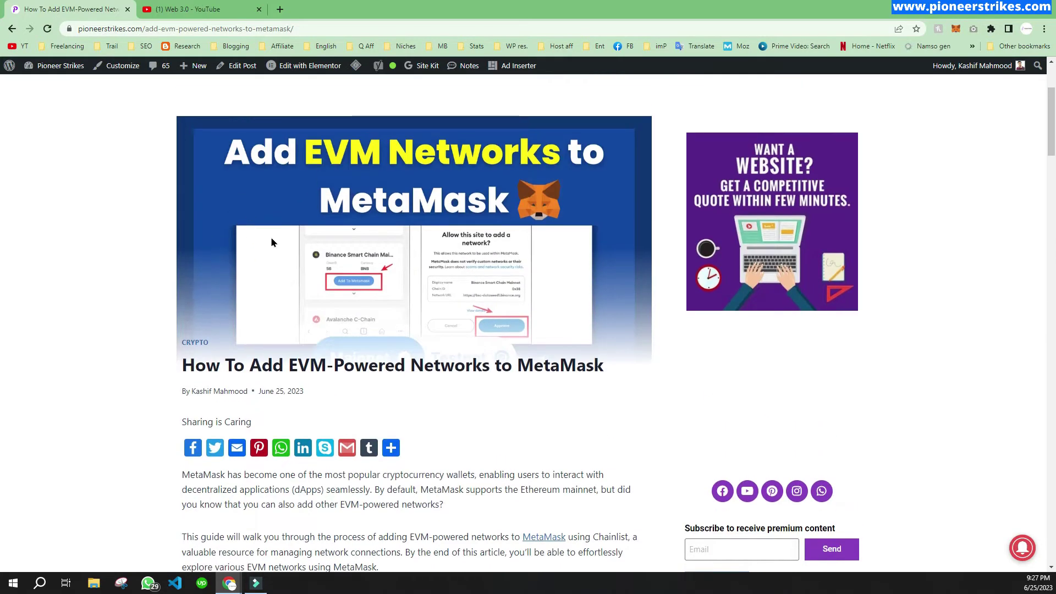
pyautogui.click(228, 27)
pyautogui.click(121, 209)
# Scroll past the contents to 'What are EVM-Powered Networks?' and briefly highlight its heading.
pyautogui.scroll(-5, 110, 220)
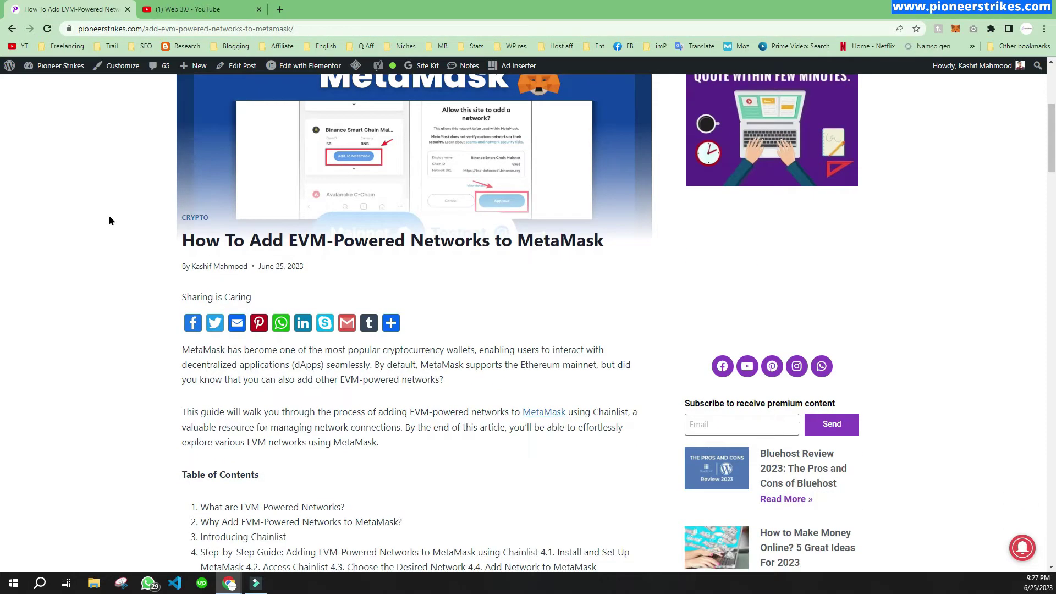
pyautogui.scroll(-5, 237, 242)
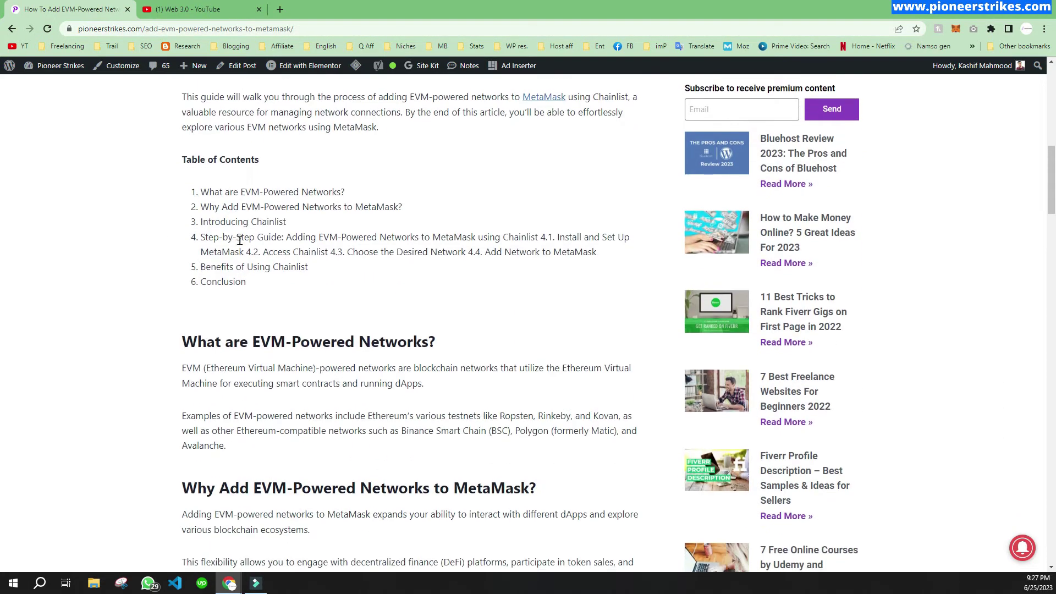
pyautogui.moveTo(251, 172); pyautogui.dragTo(429, 177)
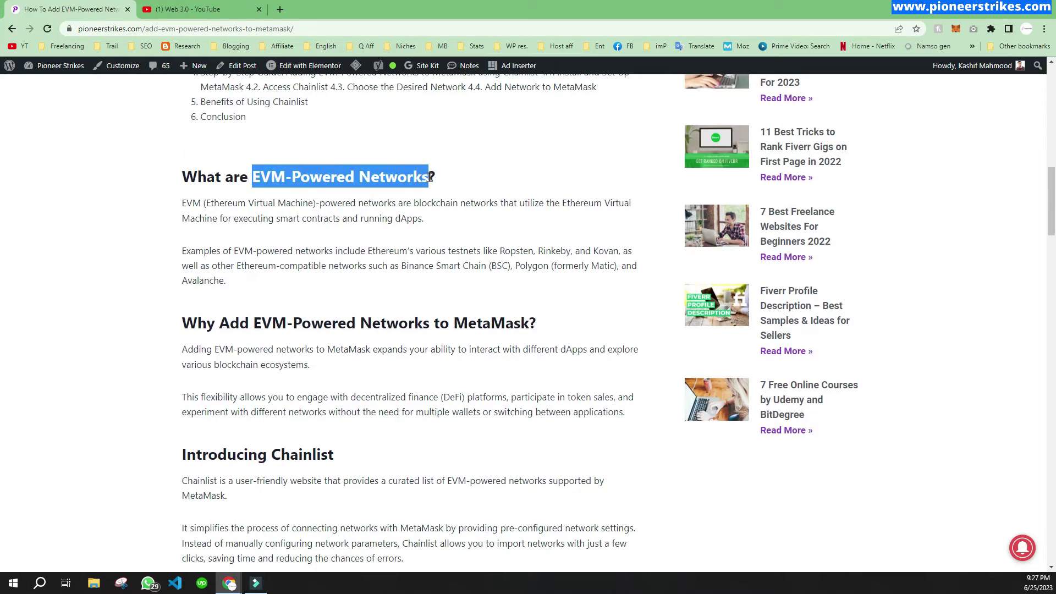
pyautogui.click(342, 203)
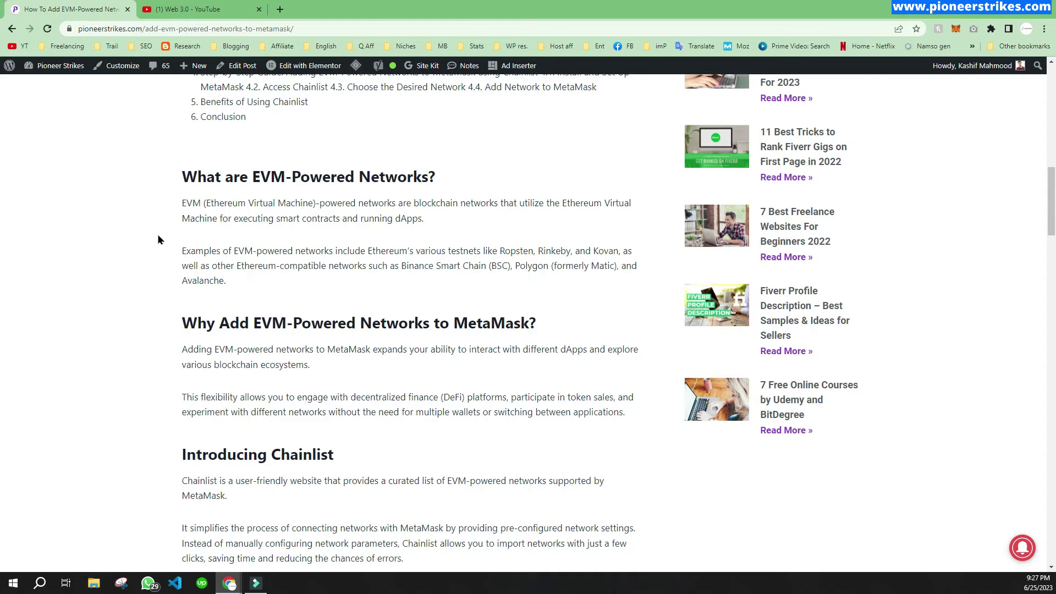
# Highlight the sentence on Ethereum's testnets and the names Ropsten, Rinkeby and Kovan.
pyautogui.scroll(-2, 159, 239)
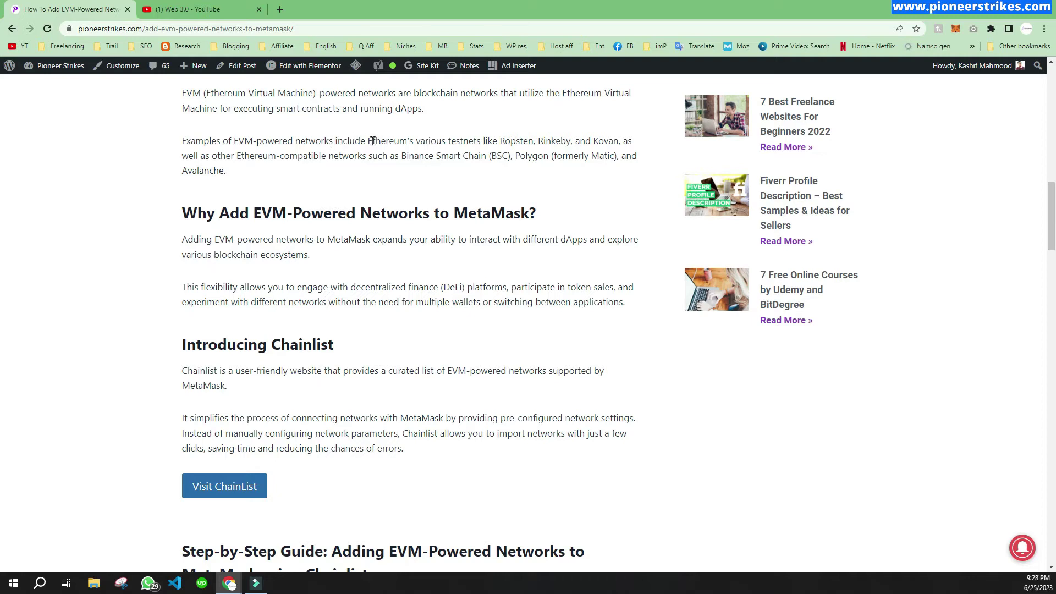
pyautogui.moveTo(372, 140); pyautogui.dragTo(585, 139)
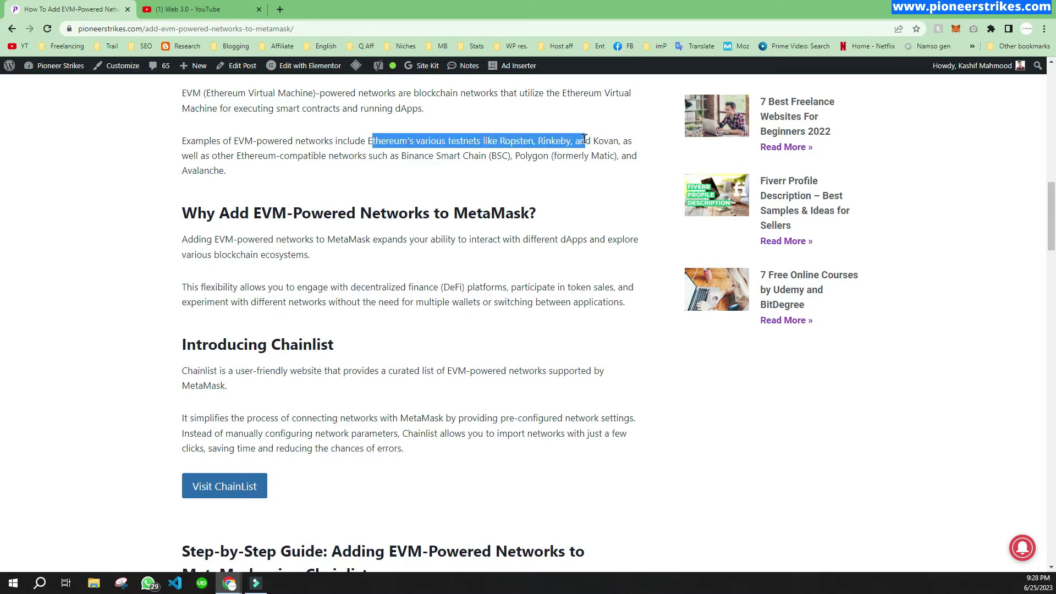
pyautogui.click(373, 190)
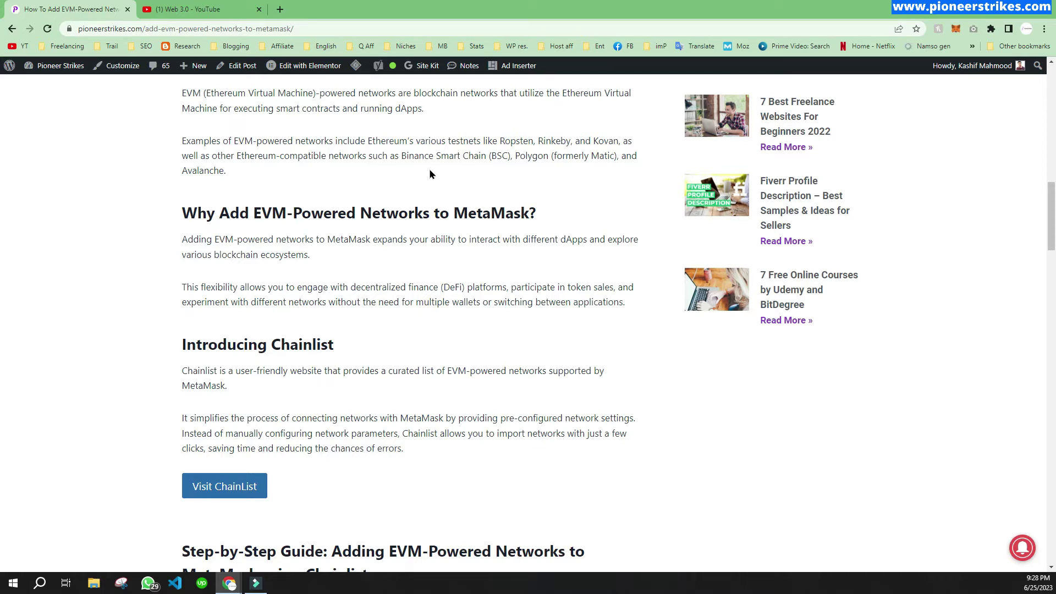
pyautogui.doubleClick(456, 140)
pyautogui.click(469, 181)
pyautogui.moveTo(499, 139); pyautogui.dragTo(604, 140)
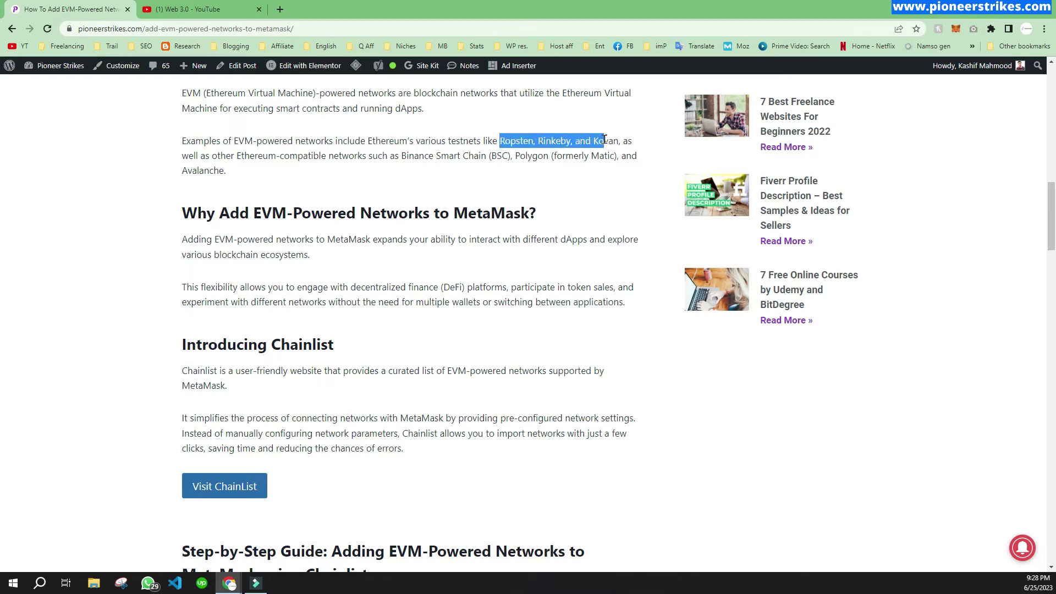
pyautogui.click(512, 142)
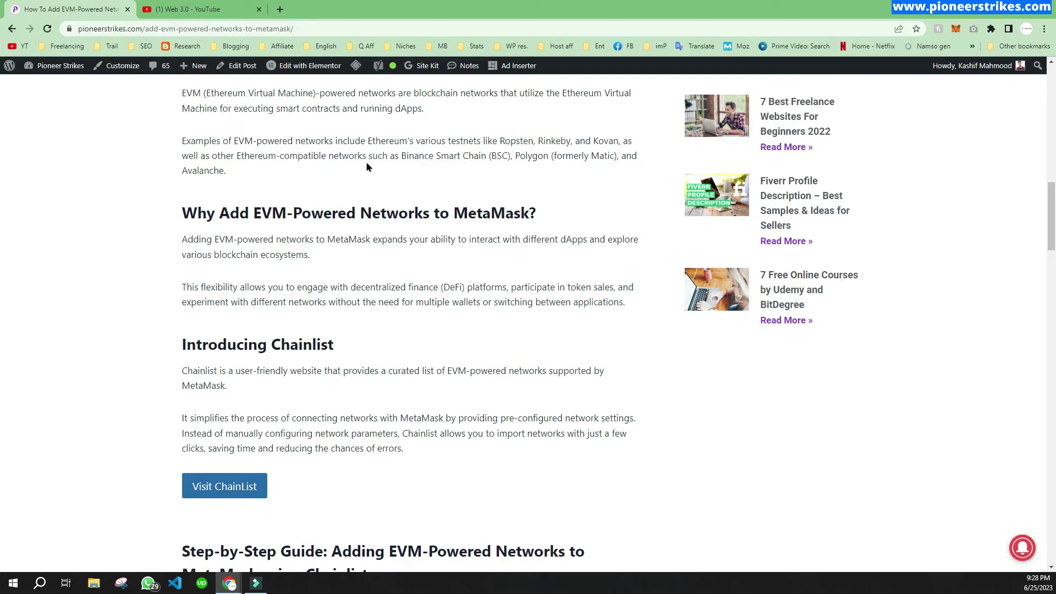
# Highlight the example network names, including Polygon (formerly Matic), then scroll to Introducing Chainlist.
pyautogui.moveTo(401, 157); pyautogui.dragTo(616, 158)
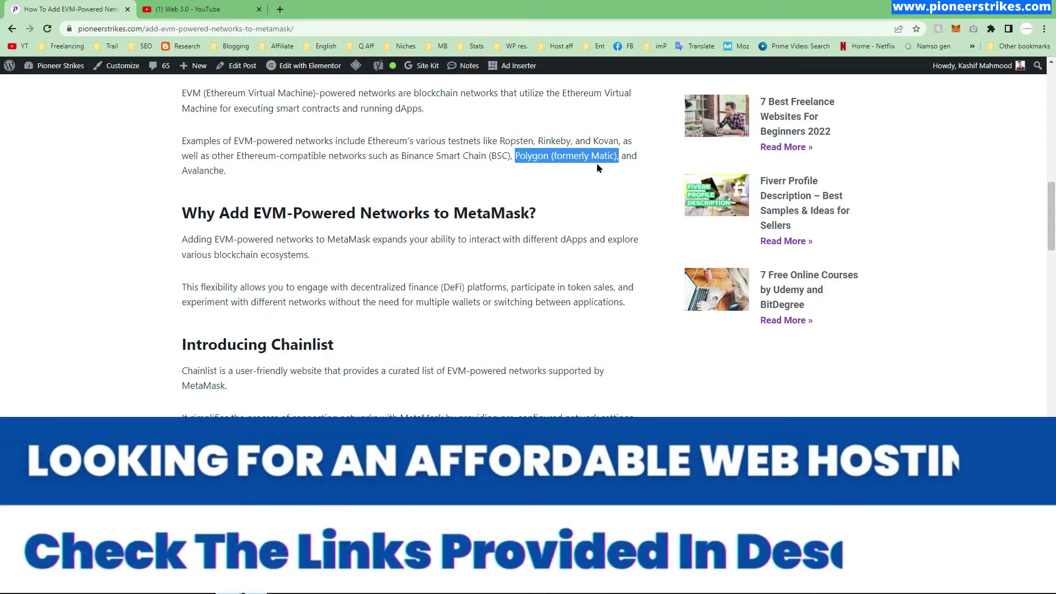
pyautogui.click(519, 172)
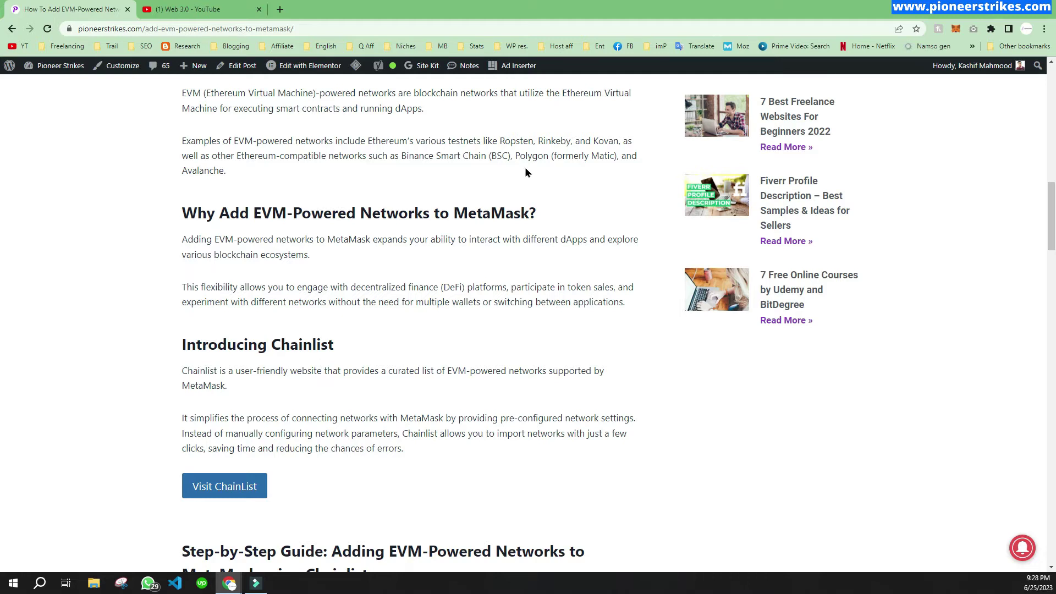
pyautogui.scroll(-1, 182, 179)
pyautogui.scroll(-1, 182, 182)
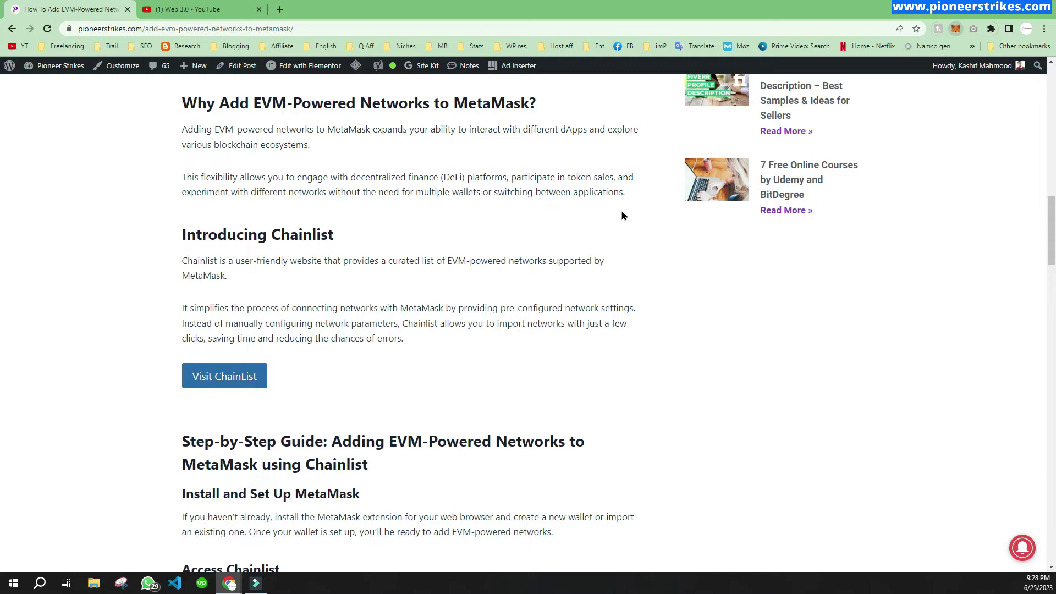
# Open MetaMask with Alt+Shift+M, switch to Ethereum Mainnet and check its 0 ETH balance.
pyautogui.hotkey('alt', 'shift', 'm')
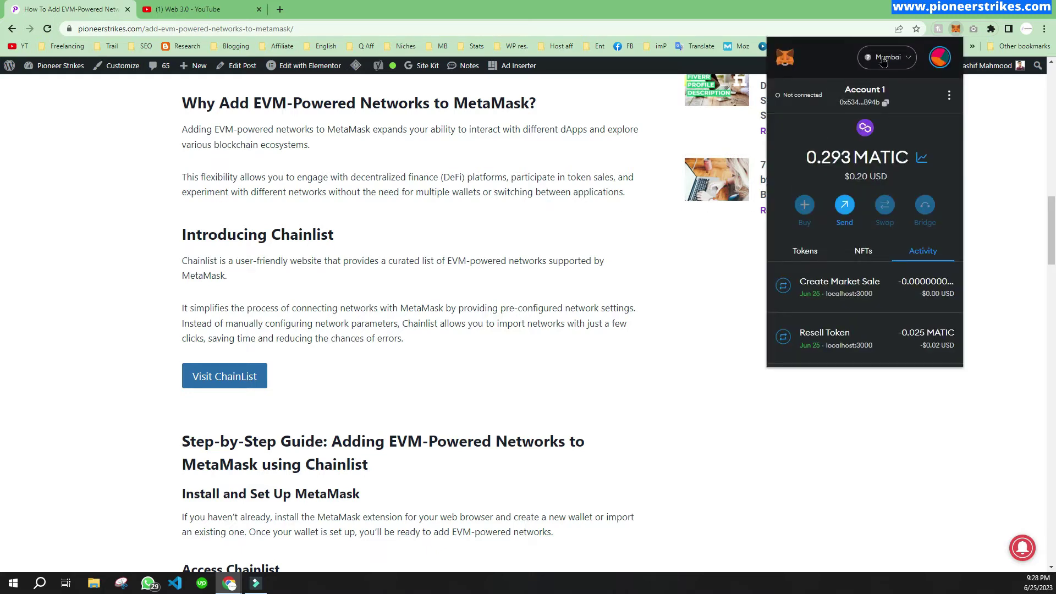
pyautogui.click(883, 58)
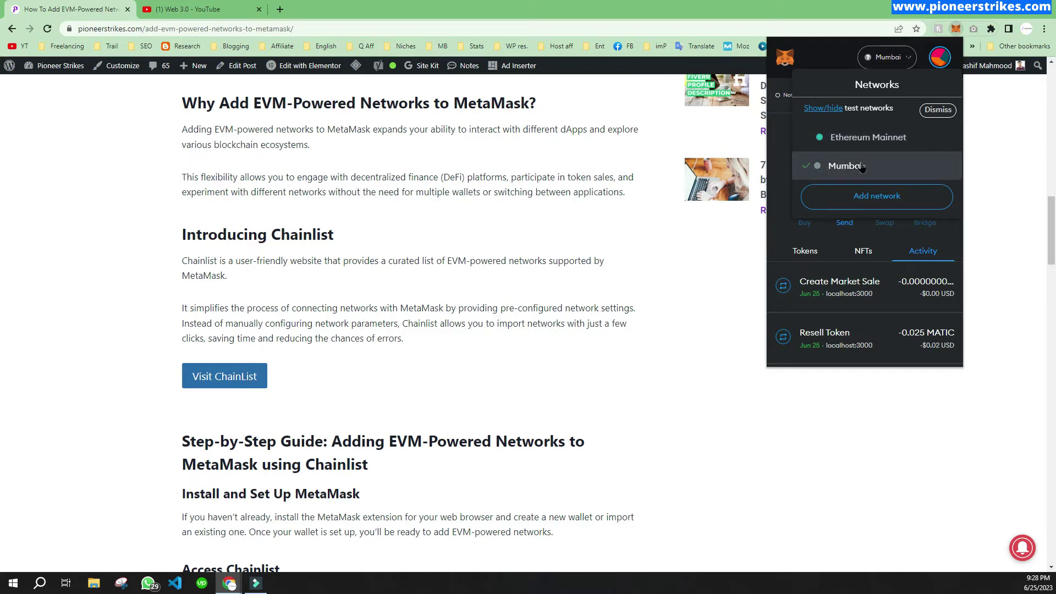
pyautogui.click(859, 142)
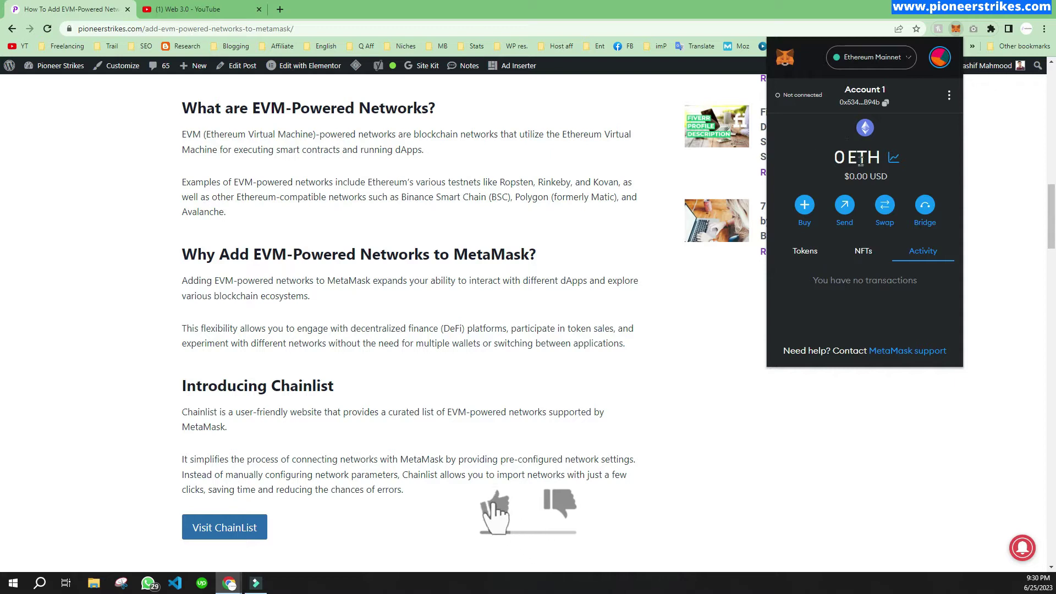
pyautogui.moveTo(829, 160); pyautogui.dragTo(854, 167)
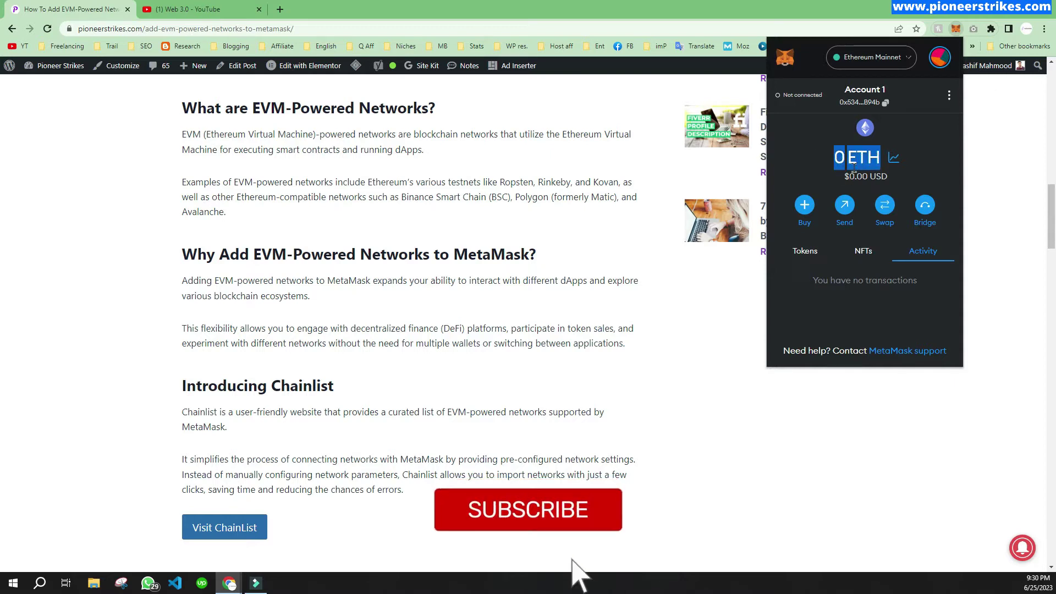
pyautogui.click(830, 158)
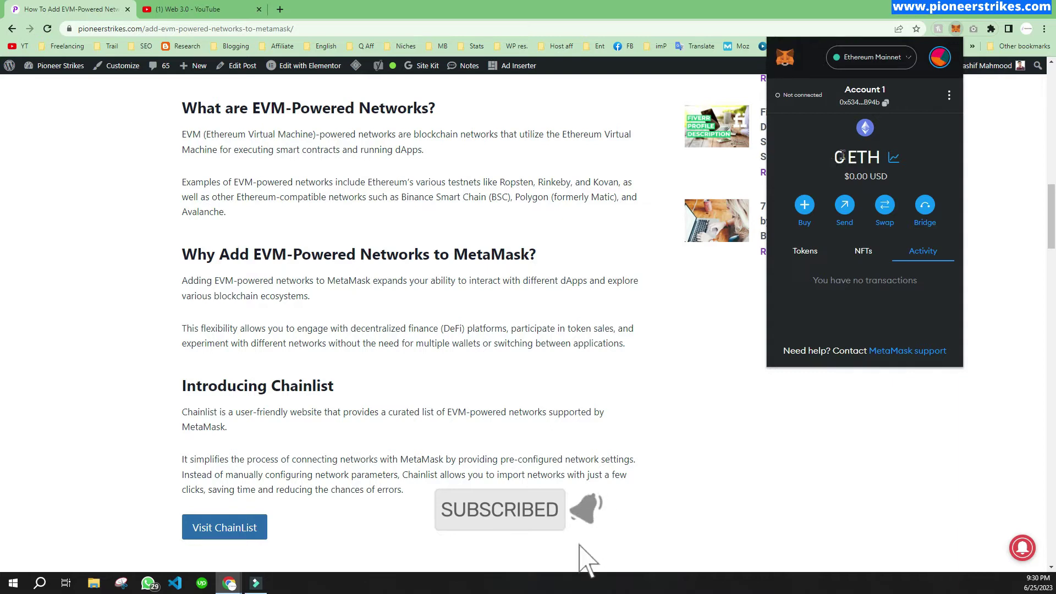
# Select Mumbai in the network list, highlight the 0.293 MATIC balance, then close MetaMask.
pyautogui.click(871, 57)
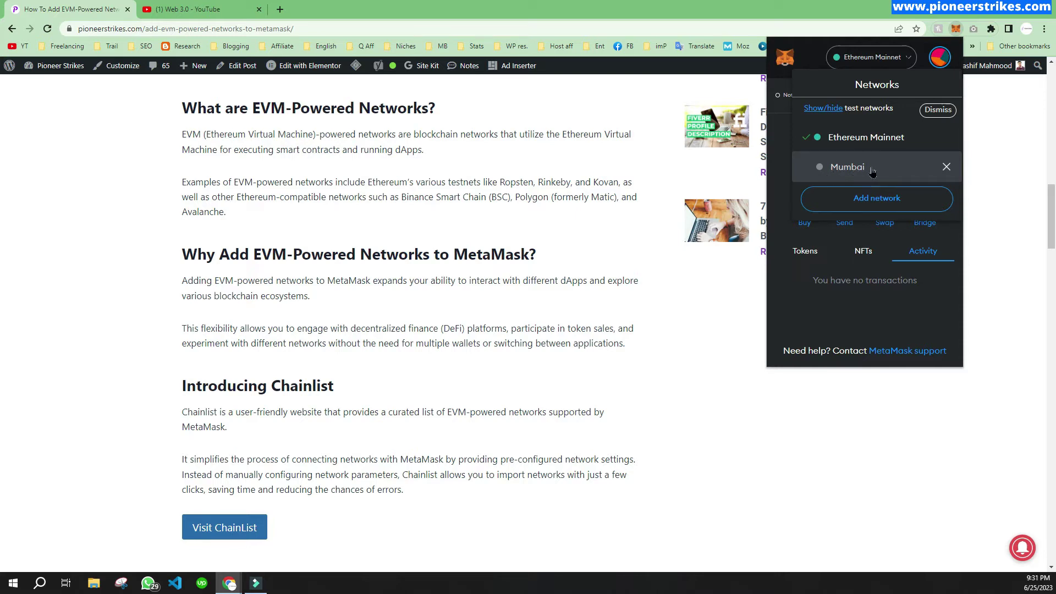
pyautogui.click(841, 172)
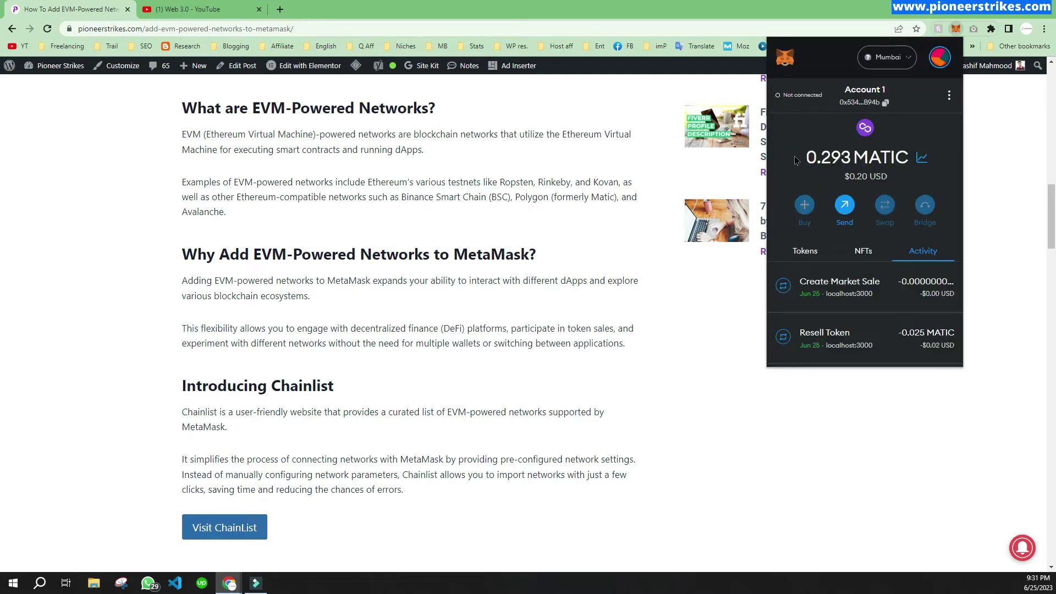
pyautogui.moveTo(795, 160); pyautogui.dragTo(897, 158)
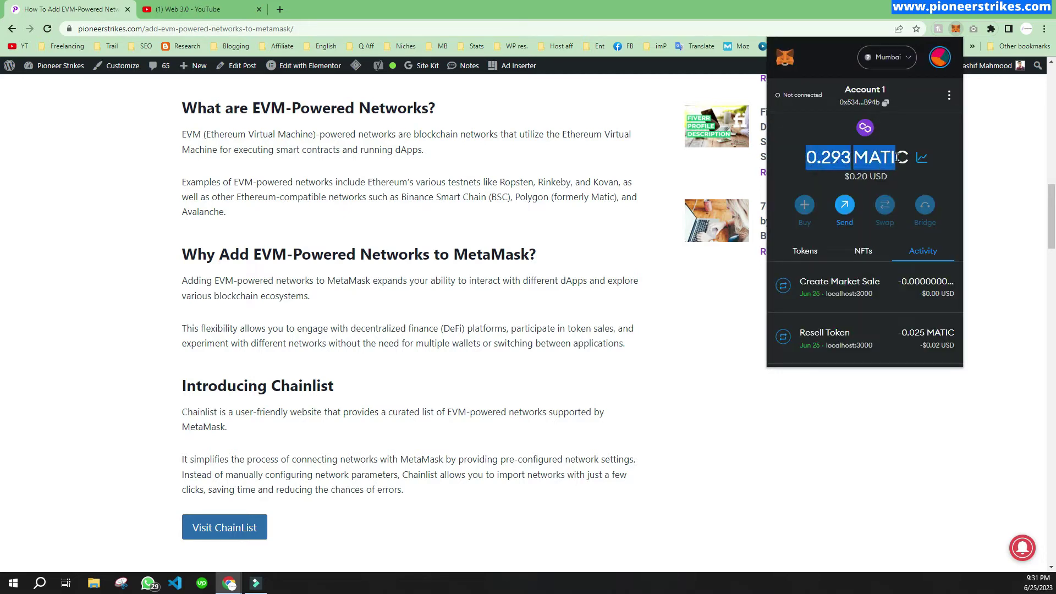
pyautogui.click(814, 161)
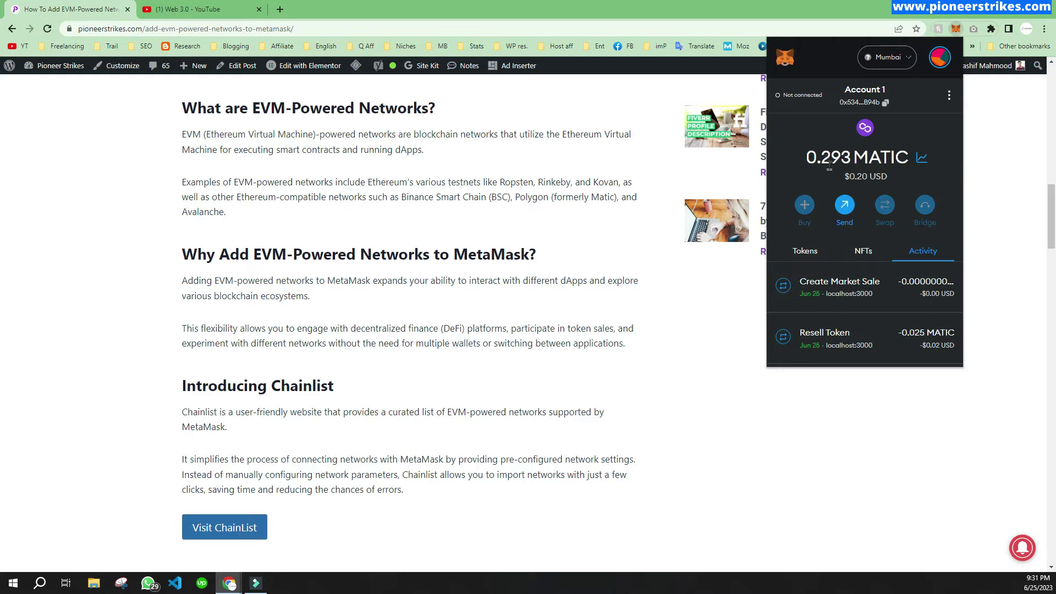
pyautogui.click(388, 174)
# Scroll the article, highlight 'Polygon Mumbai Testnet', then return to the Introducing Chainlist section.
pyautogui.scroll(-5, 210, 201)
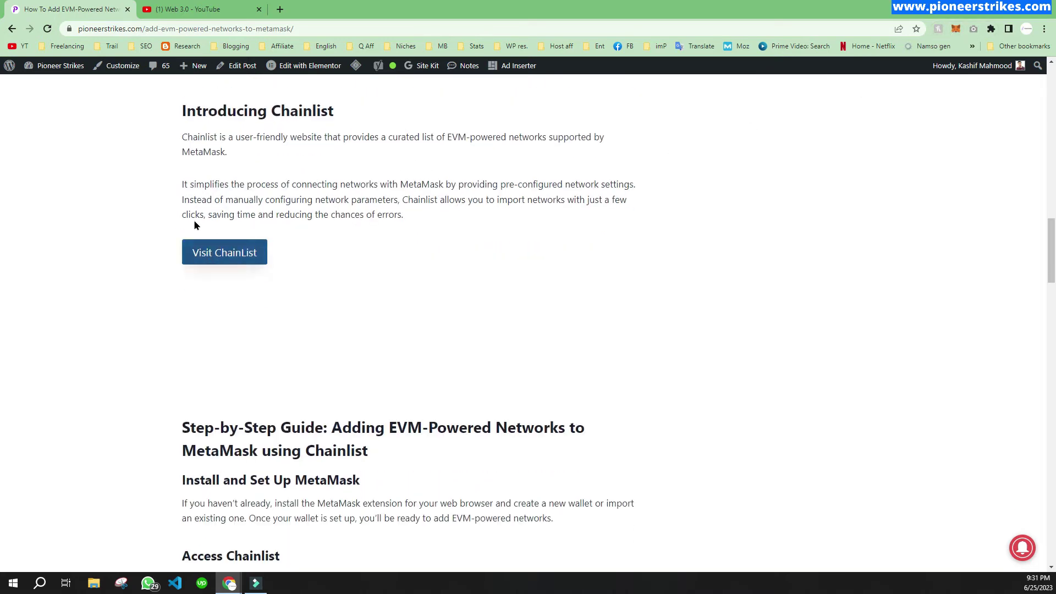
pyautogui.scroll(-10, 198, 225)
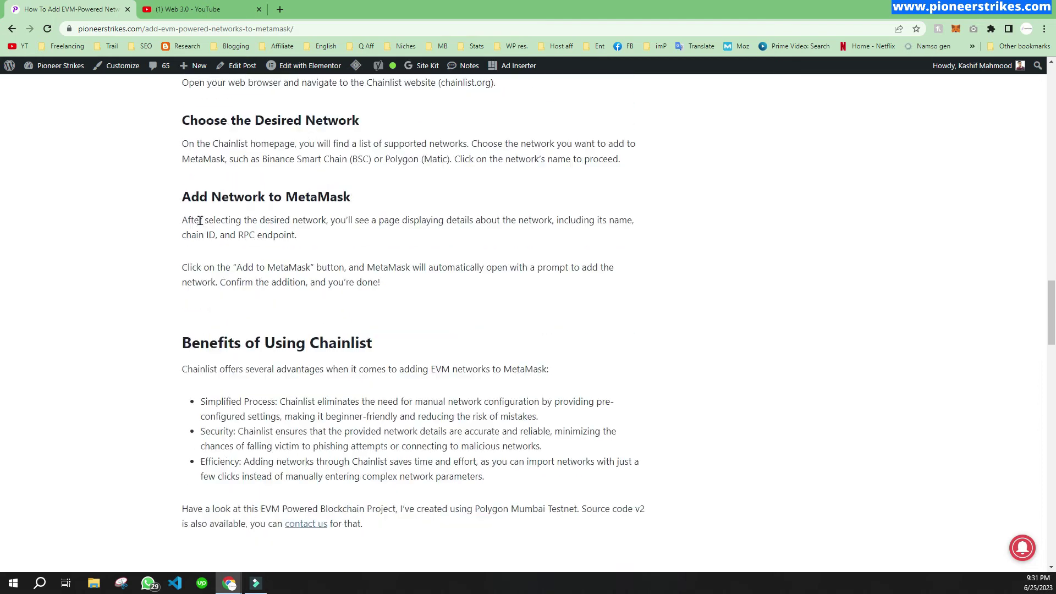
pyautogui.scroll(-5, 347, 239)
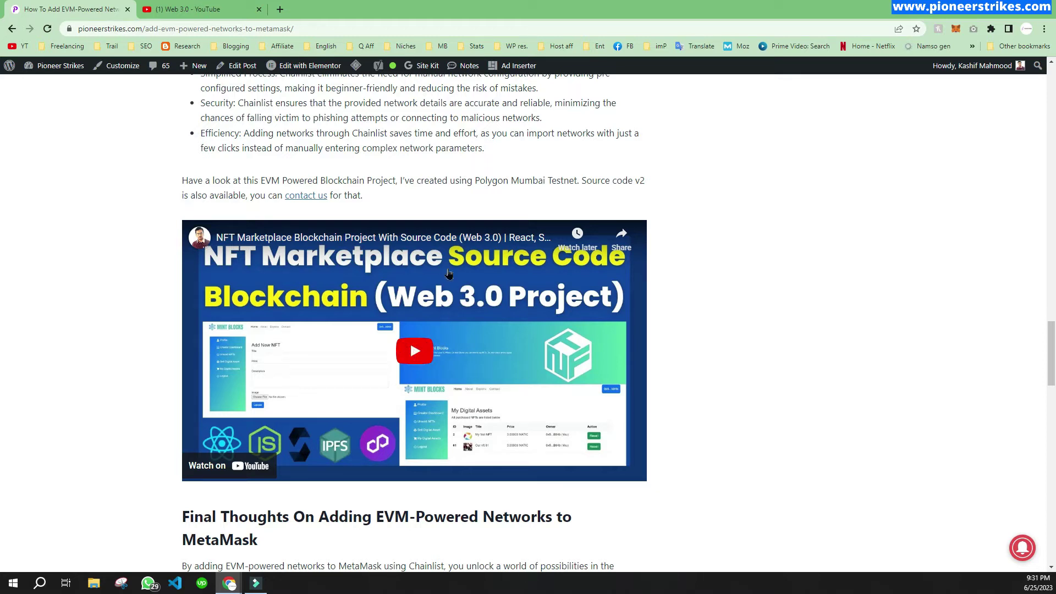
pyautogui.moveTo(475, 180); pyautogui.dragTo(576, 182)
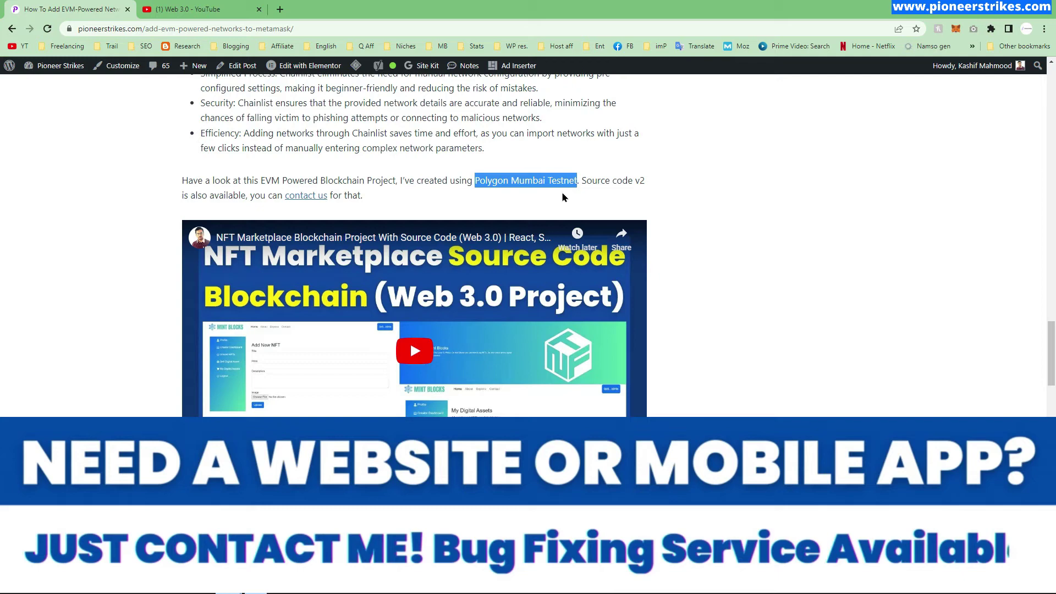
pyautogui.scroll(1, 323, 341)
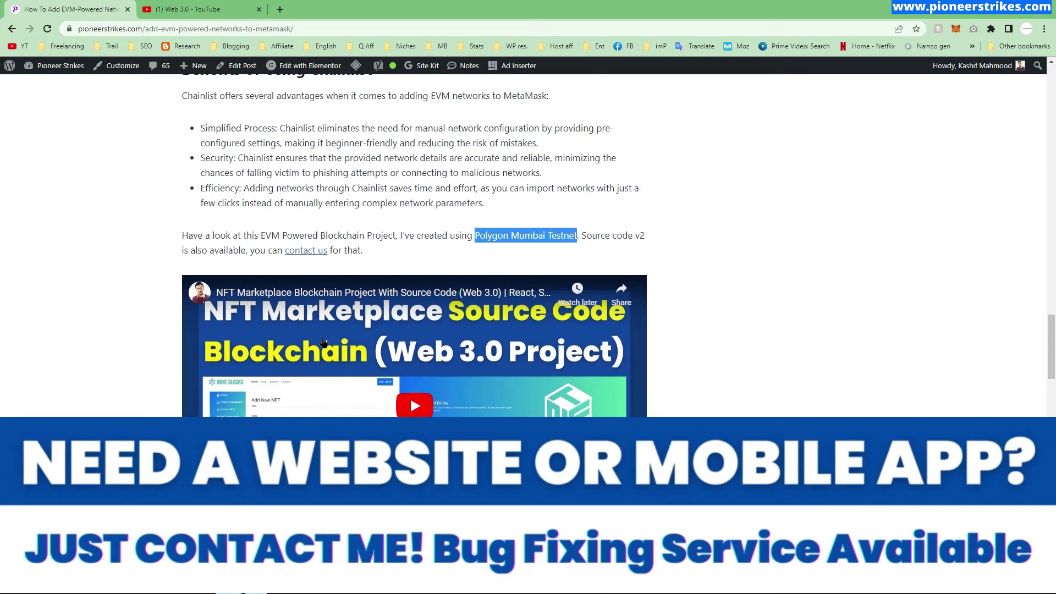
pyautogui.scroll(15, 323, 341)
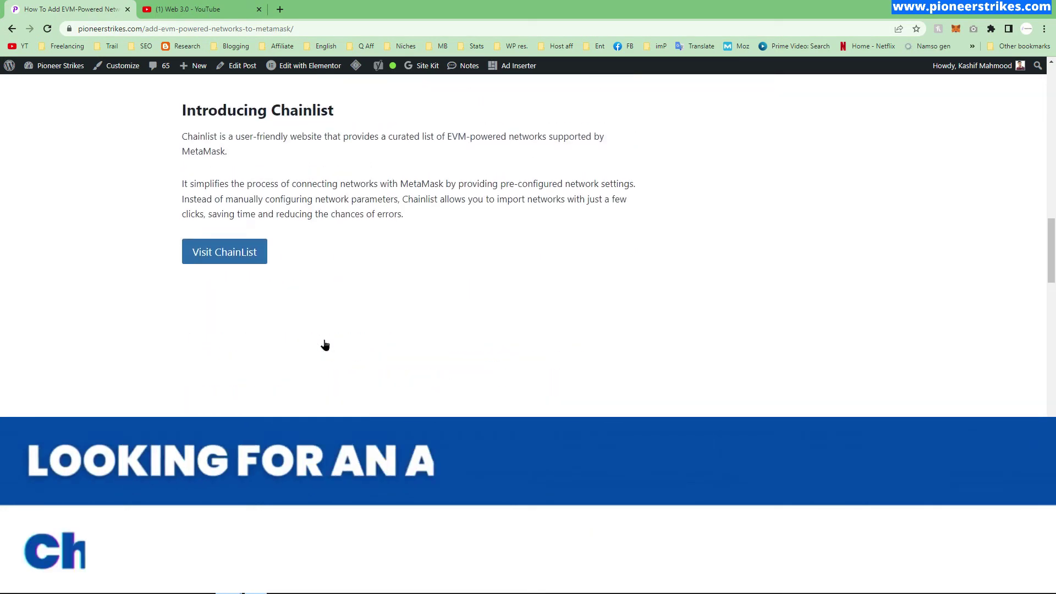
pyautogui.scroll(2, 324, 345)
pyautogui.scroll(-1, 279, 349)
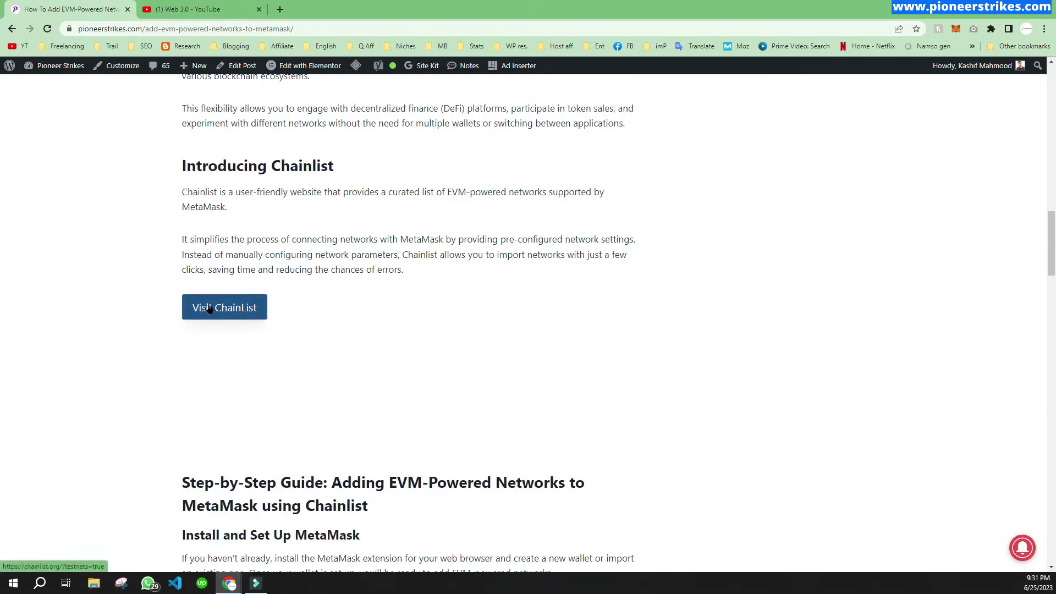
# Open chainlist.org in a new tab via Visit ChainList and check its page address.
pyautogui.click(225, 311)
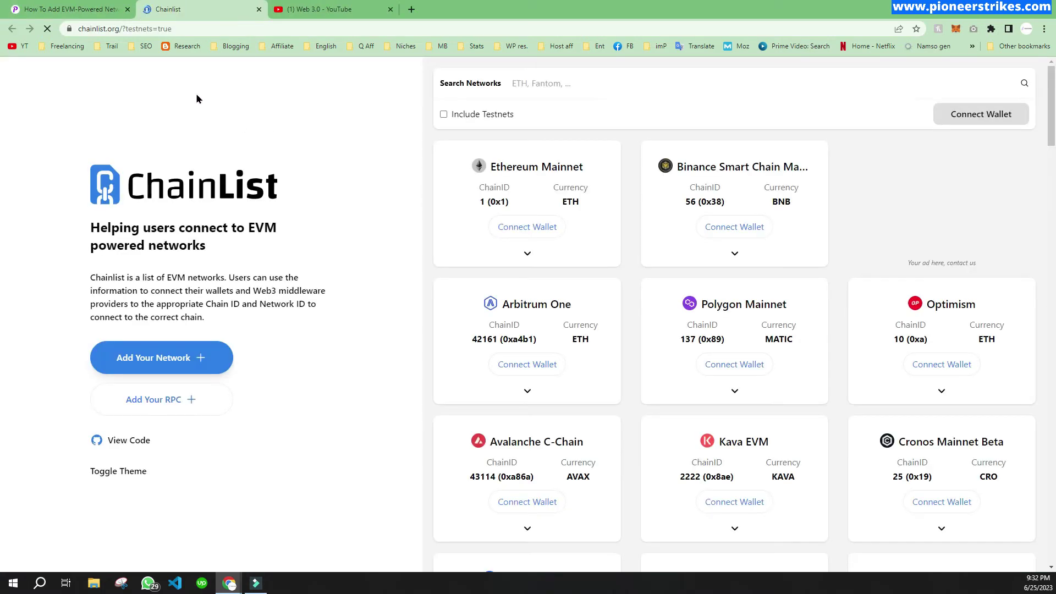
pyautogui.click(98, 30)
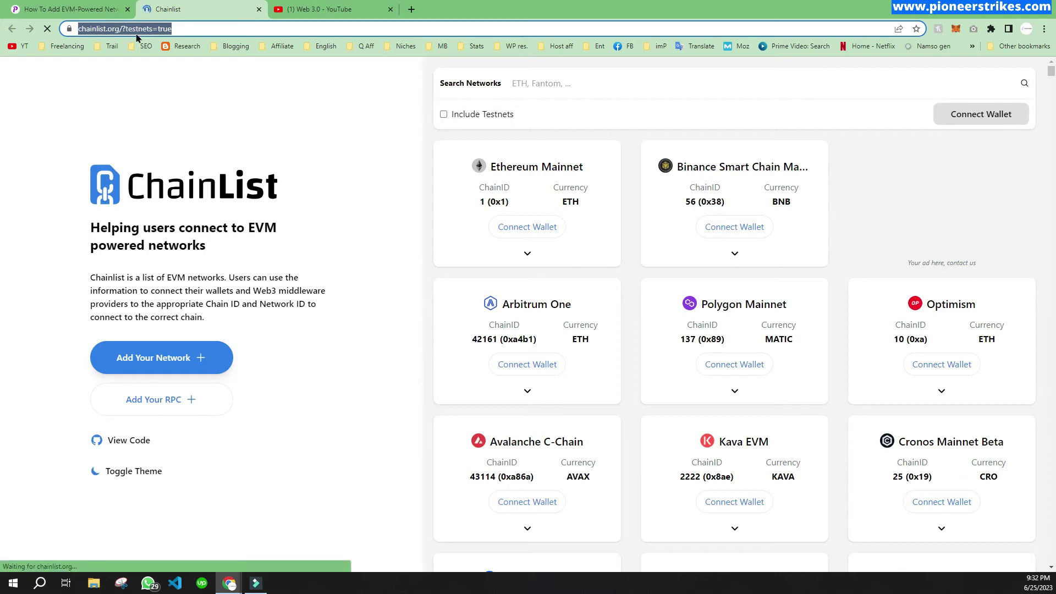
pyautogui.click(325, 113)
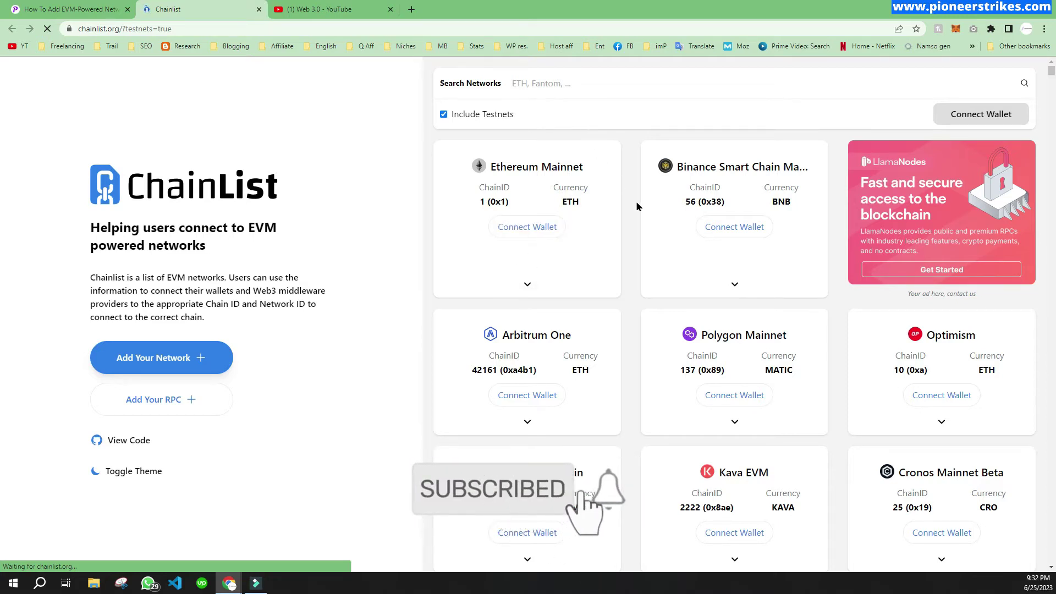
# Connect the MetaMask account to chainlist.org from the Polygon Mainnet card.
pyautogui.click(740, 400)
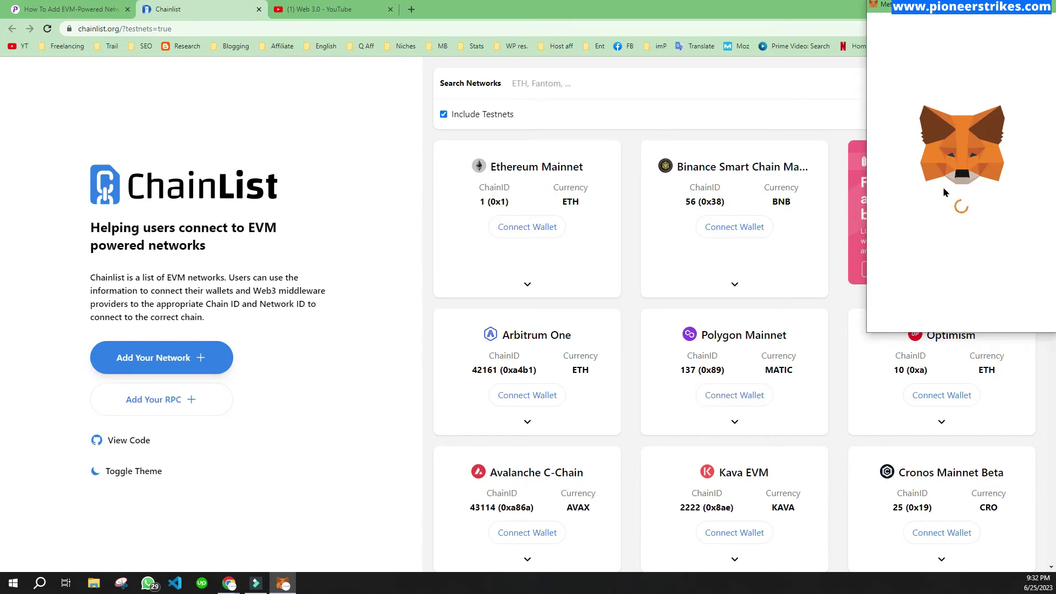
pyautogui.click(1009, 313)
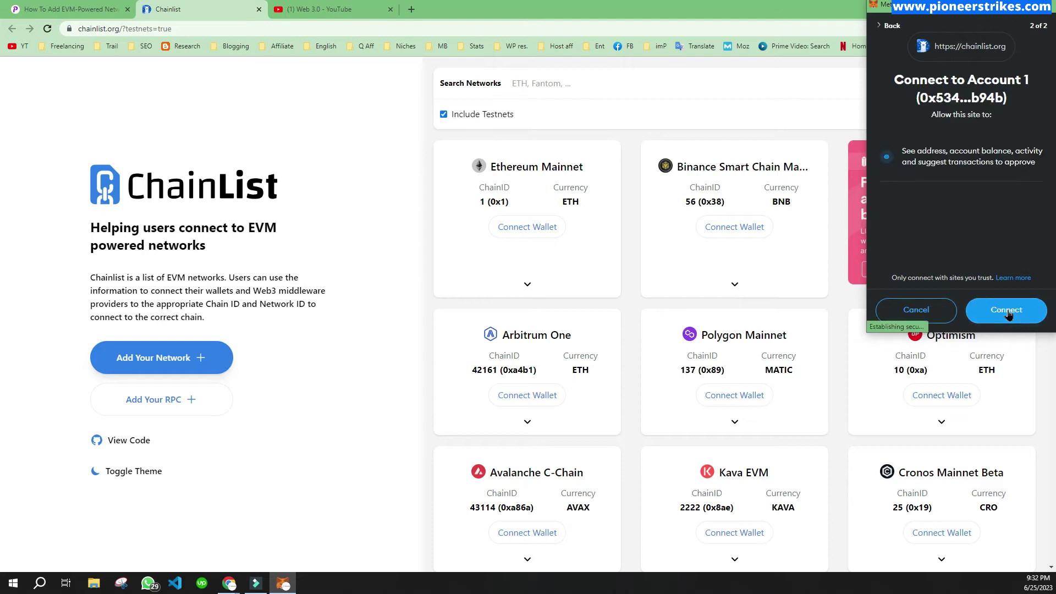
pyautogui.click(1009, 313)
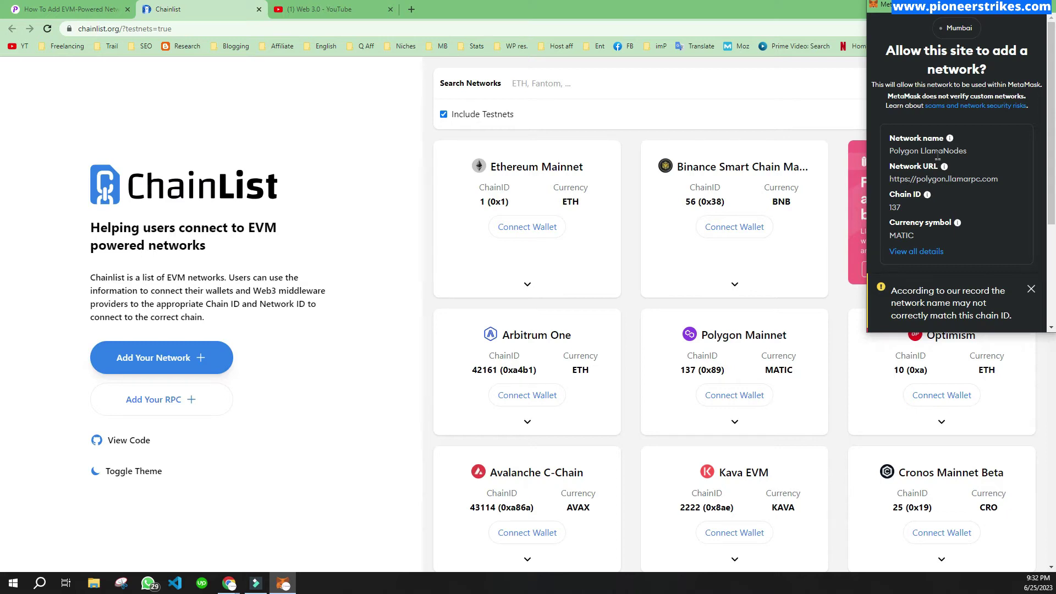
# Approve adding the Polygon network and switch the wallet to Polygon LlamaNodes.
pyautogui.scroll(-3, 937, 156)
pyautogui.click(1004, 312)
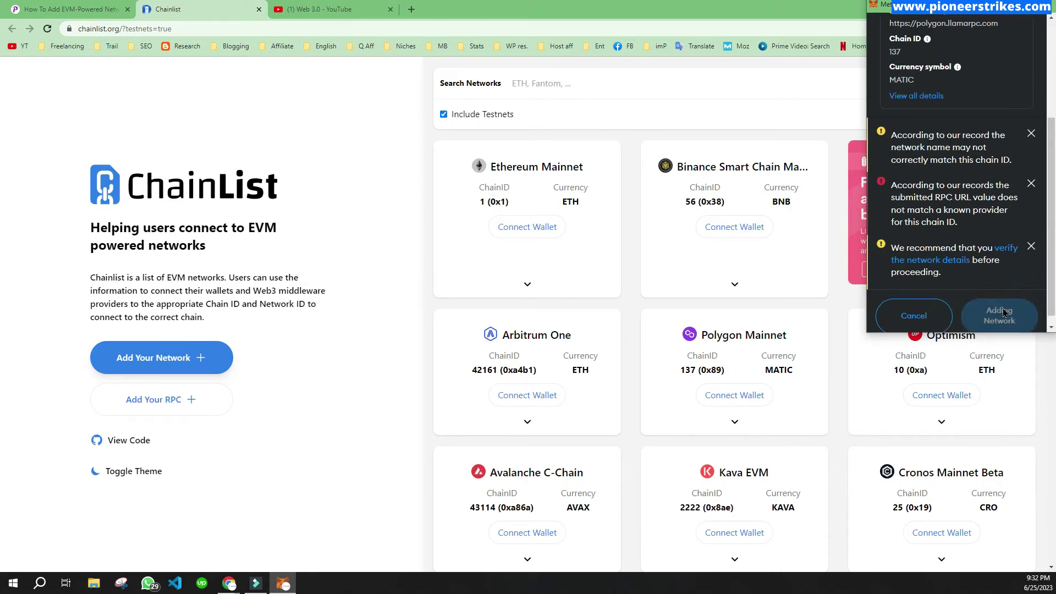
pyautogui.click(992, 311)
pyautogui.click(990, 303)
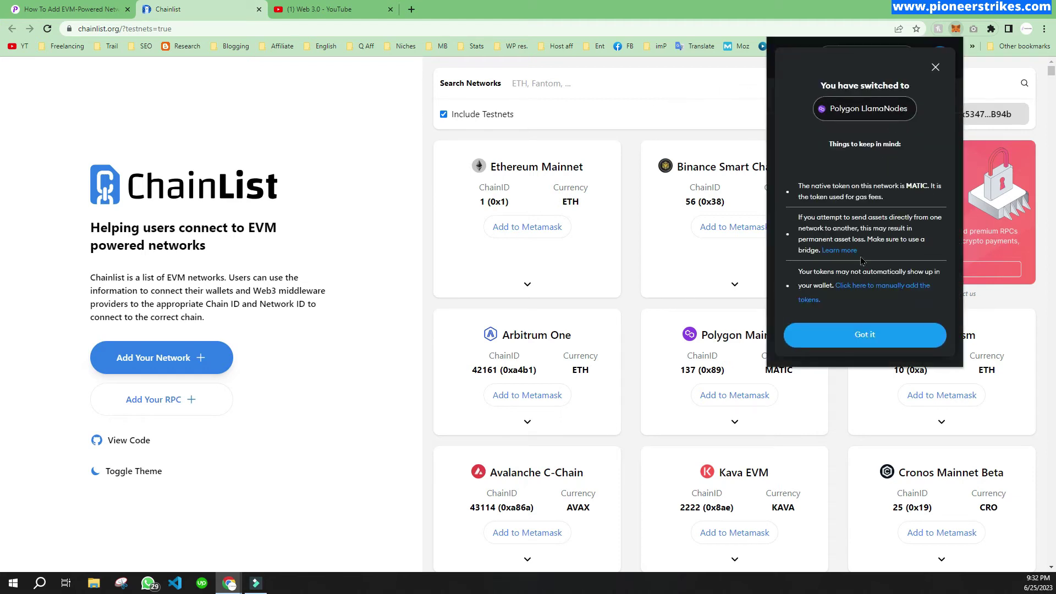
# Dismiss the switch notice, confirm Polygon LlamaNodes in the network list, and close the wallet.
pyautogui.click(865, 335)
pyautogui.click(867, 52)
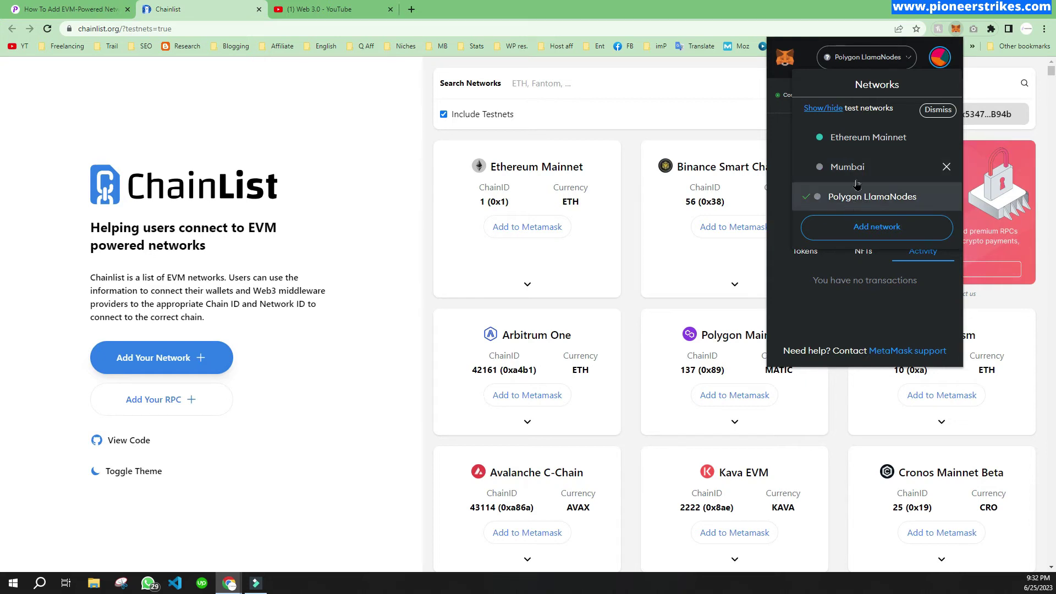
pyautogui.click(400, 110)
# Scroll the Chainlist directory and focus the Search Networks field.
pyautogui.scroll(-2, 663, 103)
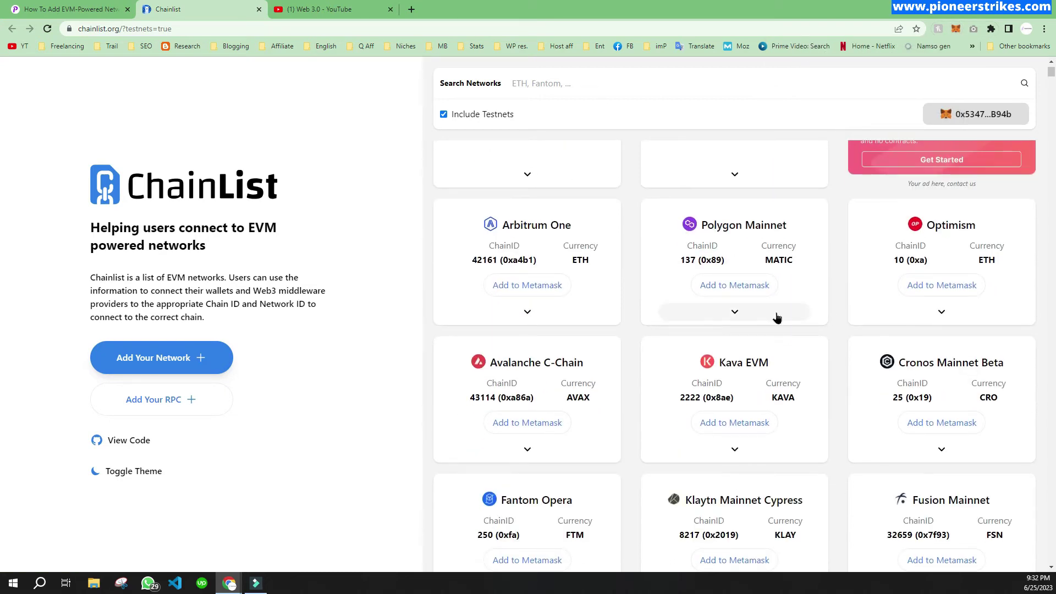
pyautogui.scroll(-3, 736, 316)
pyautogui.scroll(-1, 708, 300)
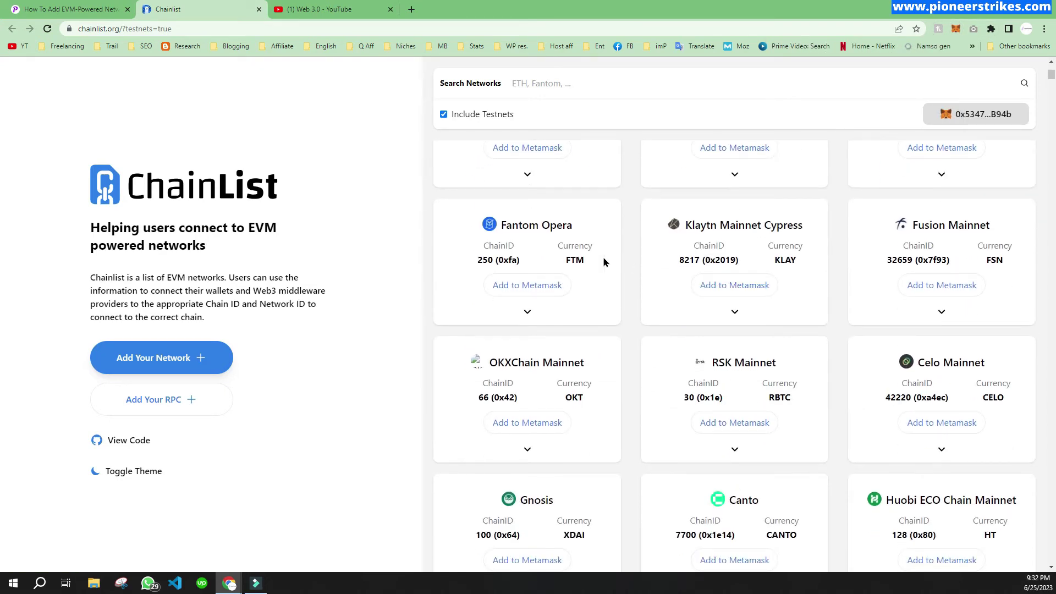
pyautogui.click(535, 85)
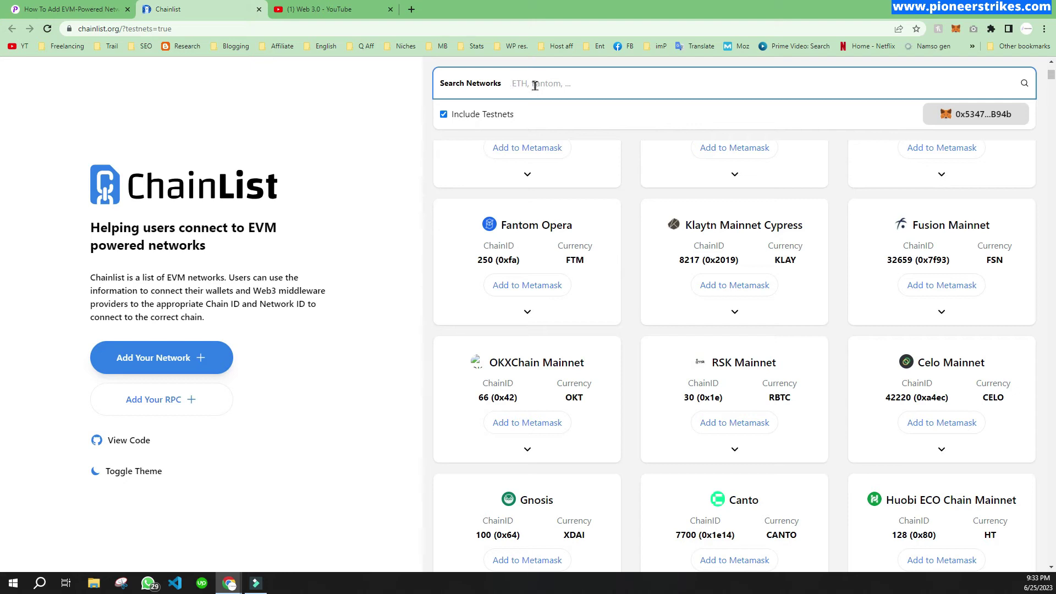
# Search Chainlist for 'bin' and add Binance Smart Chain Mainnet to MetaMask.
pyautogui.write('bin')
pyautogui.press('BackSpace')
pyautogui.press('BackSpace')
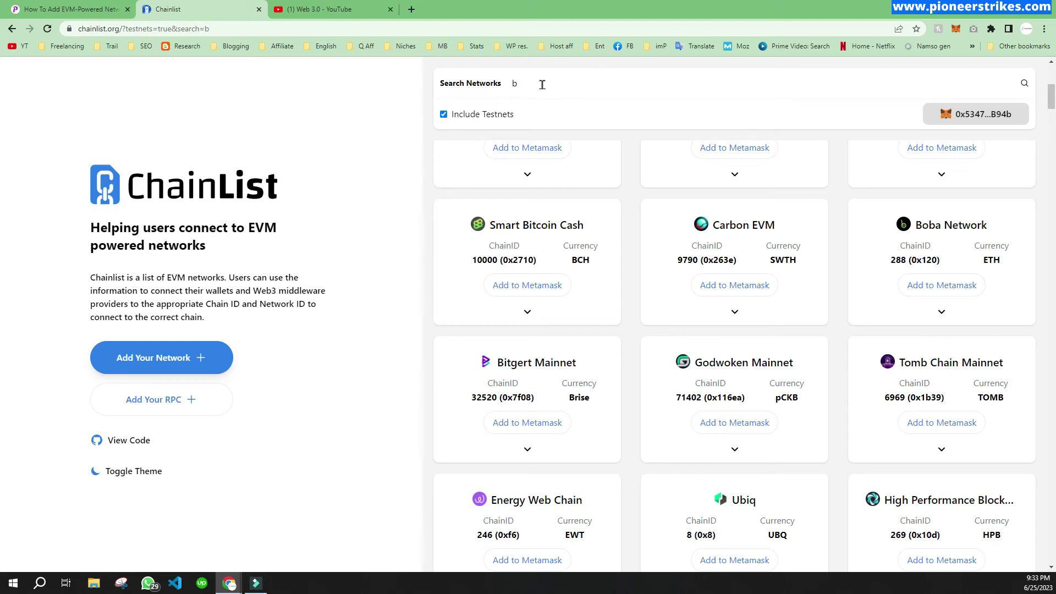
pyautogui.click(543, 84)
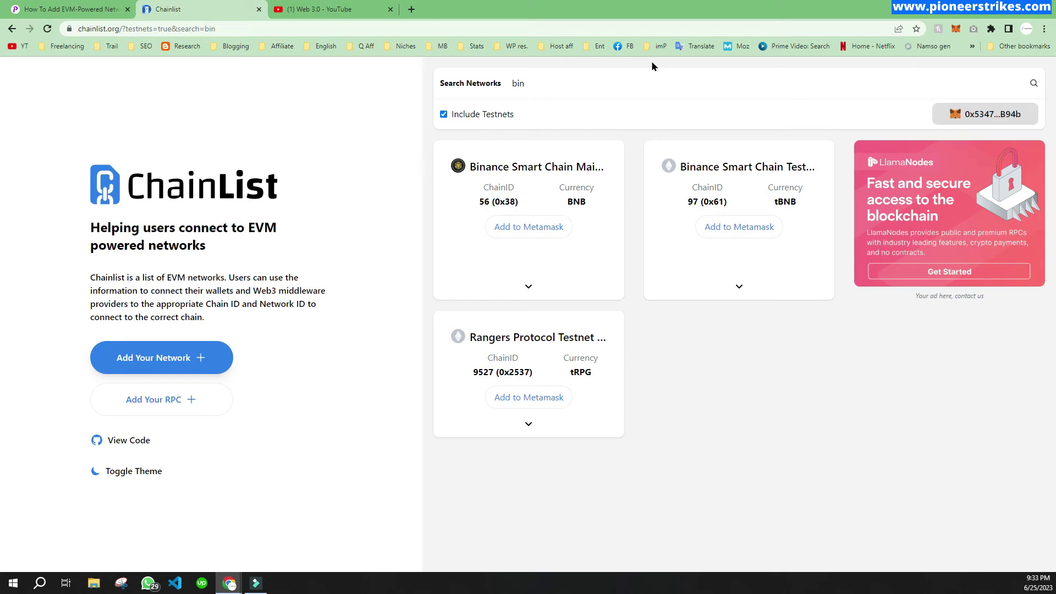
pyautogui.click(530, 230)
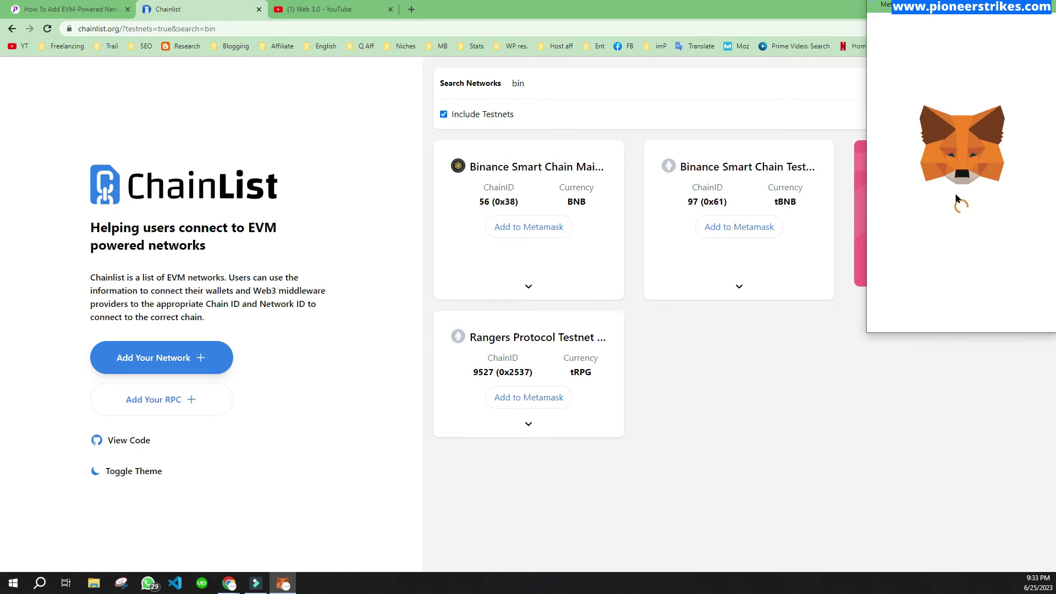
# Approve the Binance Smart Chain Mainnet network in MetaMask and switch the wallet to it.
pyautogui.scroll(-1, 948, 275)
pyautogui.scroll(-2, 948, 275)
pyautogui.click(1002, 318)
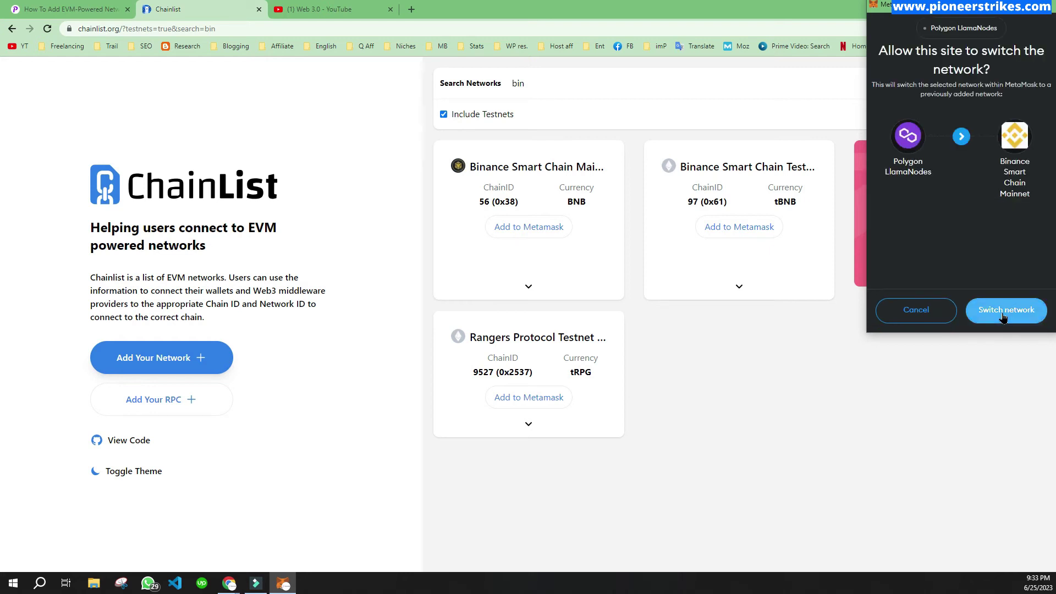
pyautogui.click(1002, 312)
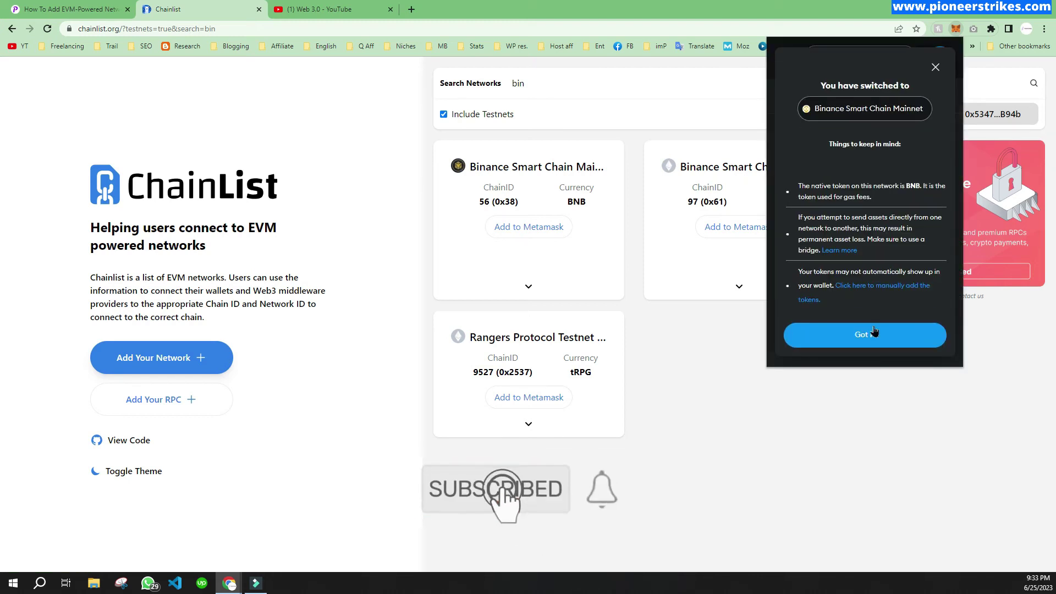
# Dismiss MetaMask's Binance Smart Chain Mainnet notice, close the wallet, and clear the 'bin' Chainlist search.
pyautogui.click(871, 332)
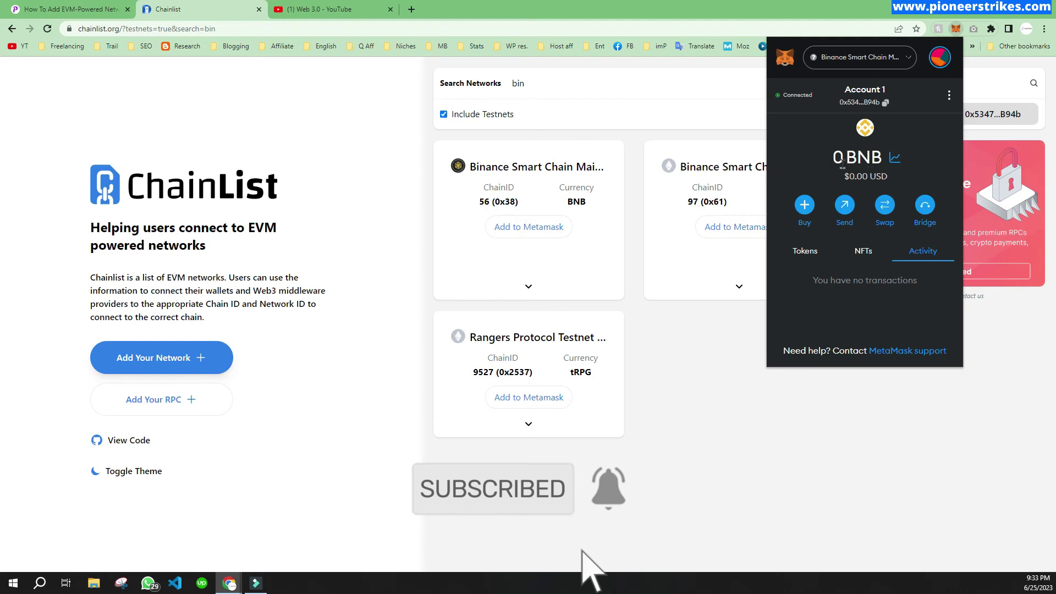
pyautogui.click(704, 356)
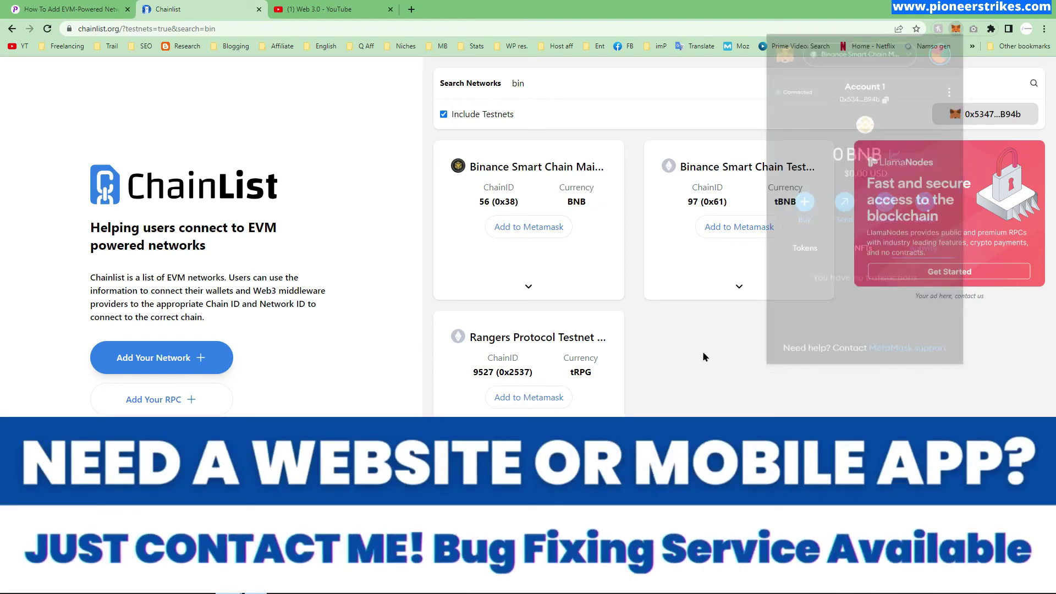
pyautogui.moveTo(545, 84); pyautogui.dragTo(488, 77)
pyautogui.press('BackSpace')
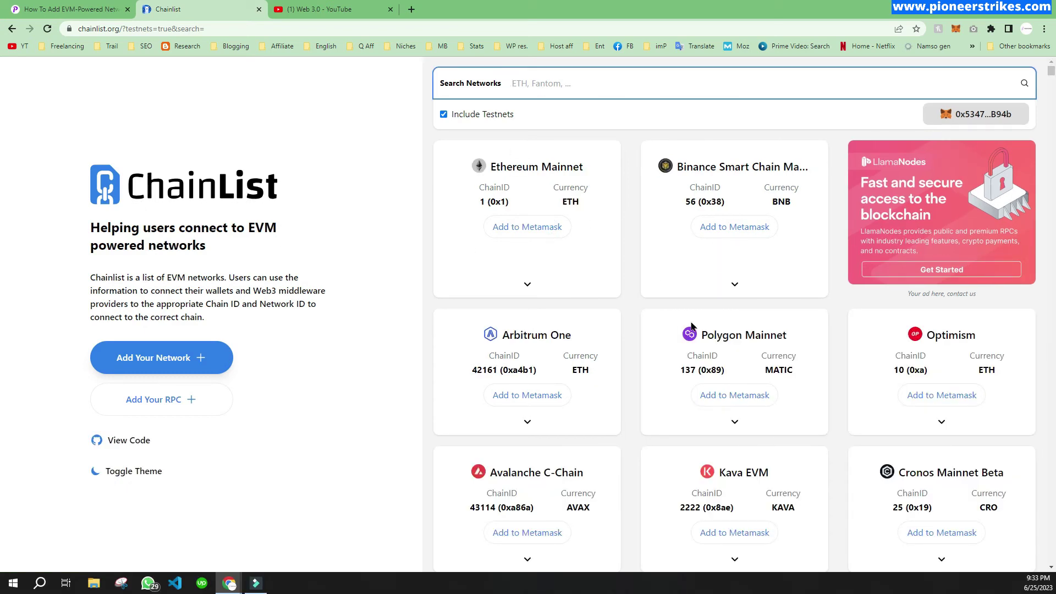
# Switch from Chainlist to the YouTube Web 3.0 playlist tab with its two videos.
pyautogui.scroll(-4, 697, 325)
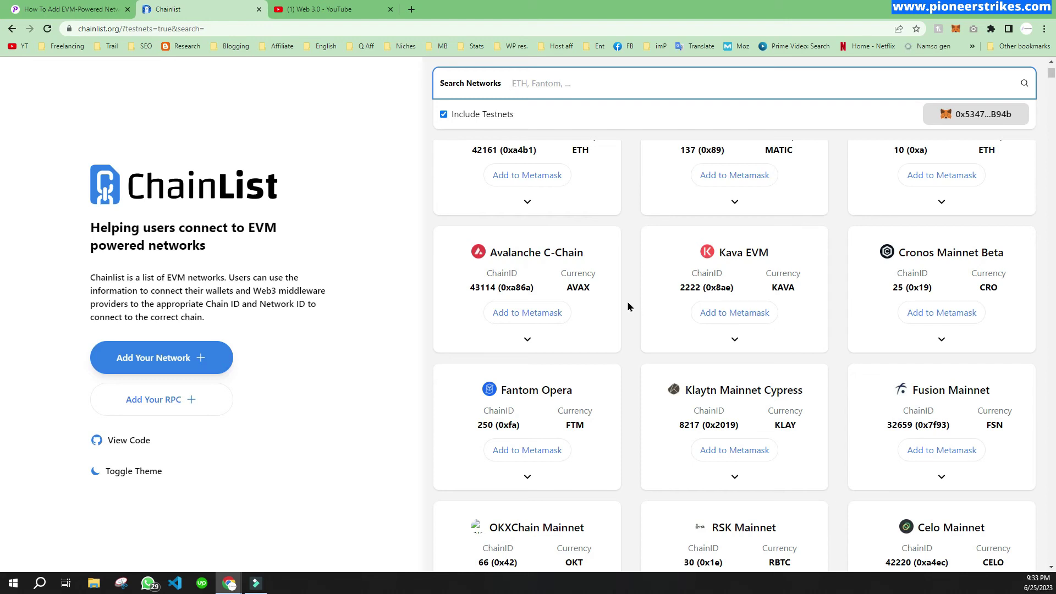
pyautogui.click(332, 10)
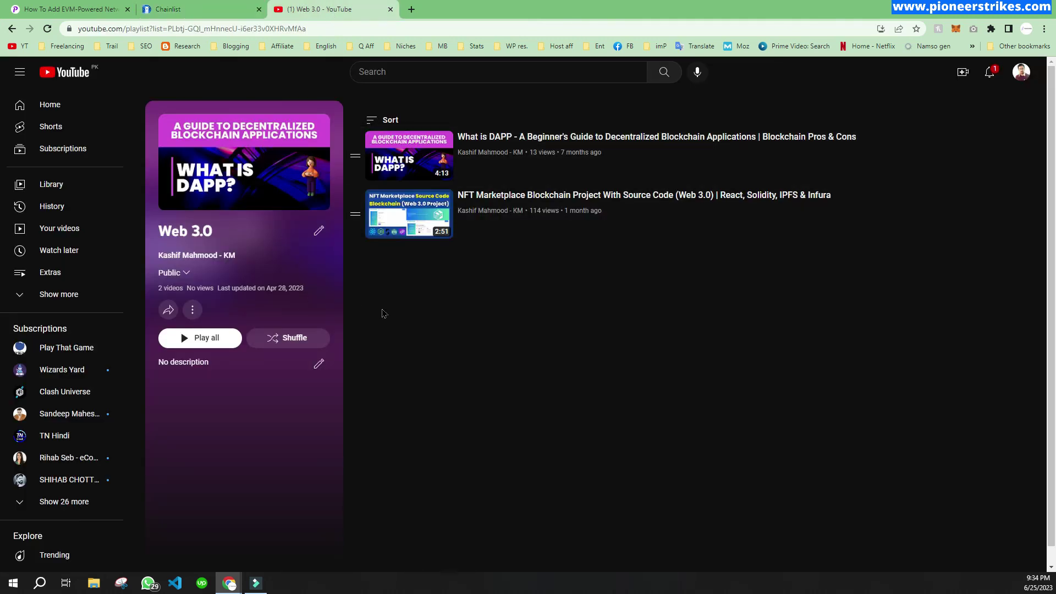